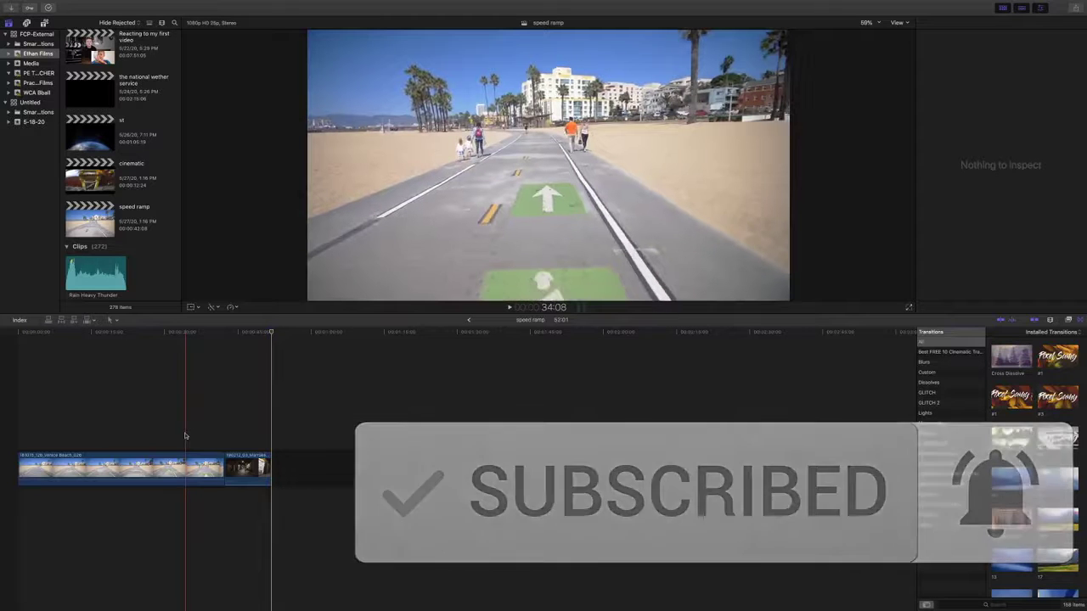
Play back the edit, park the playhead at the ramp start, and select the beach clip.
click(185, 437)
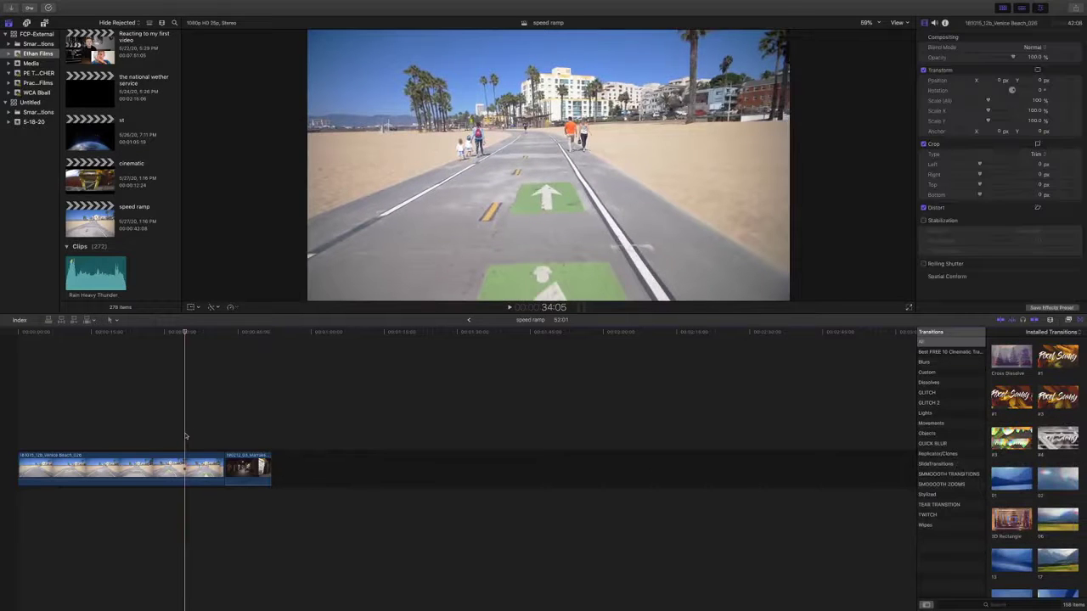
key(space)
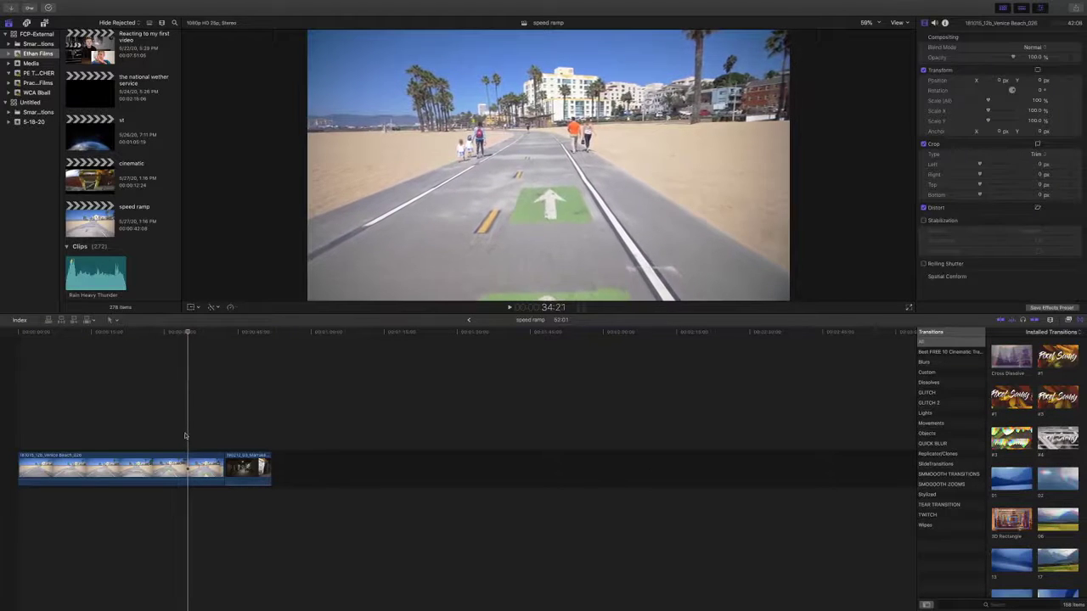
click(225, 438)
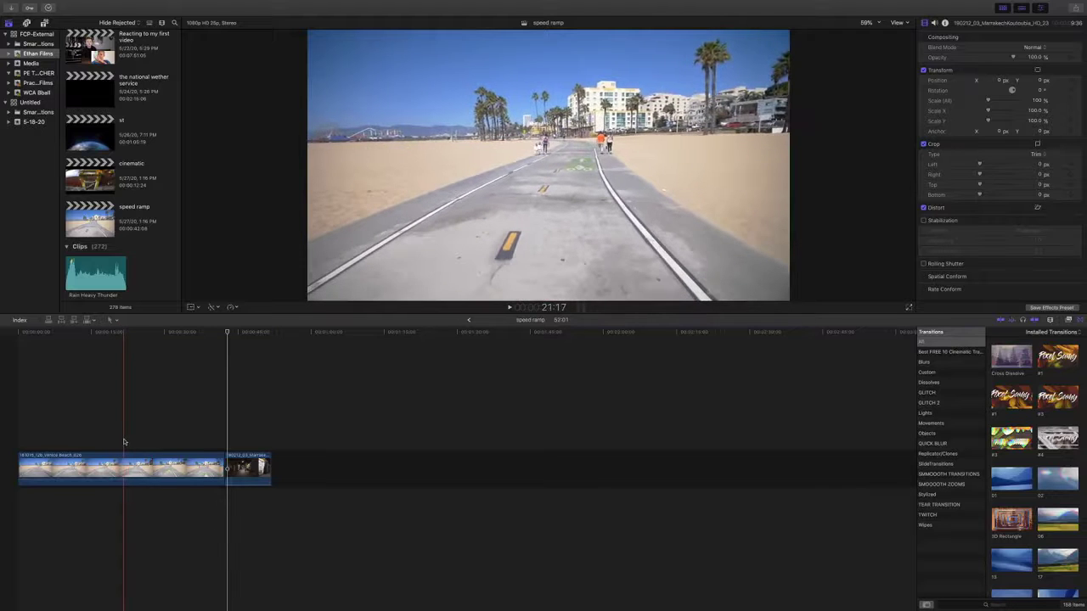
click(123, 441)
click(124, 469)
click(125, 469)
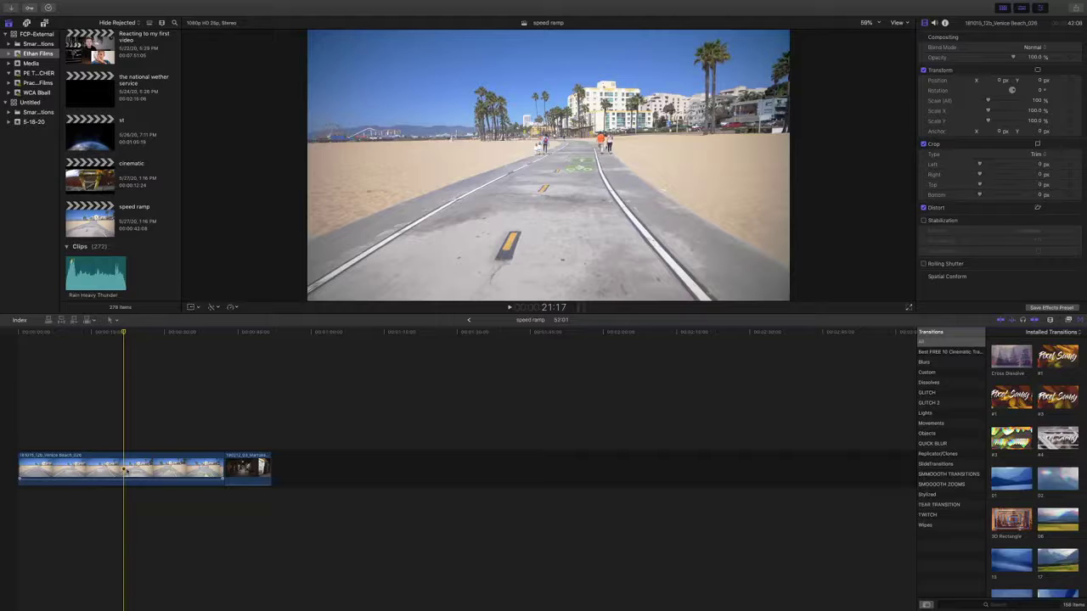
click(125, 470)
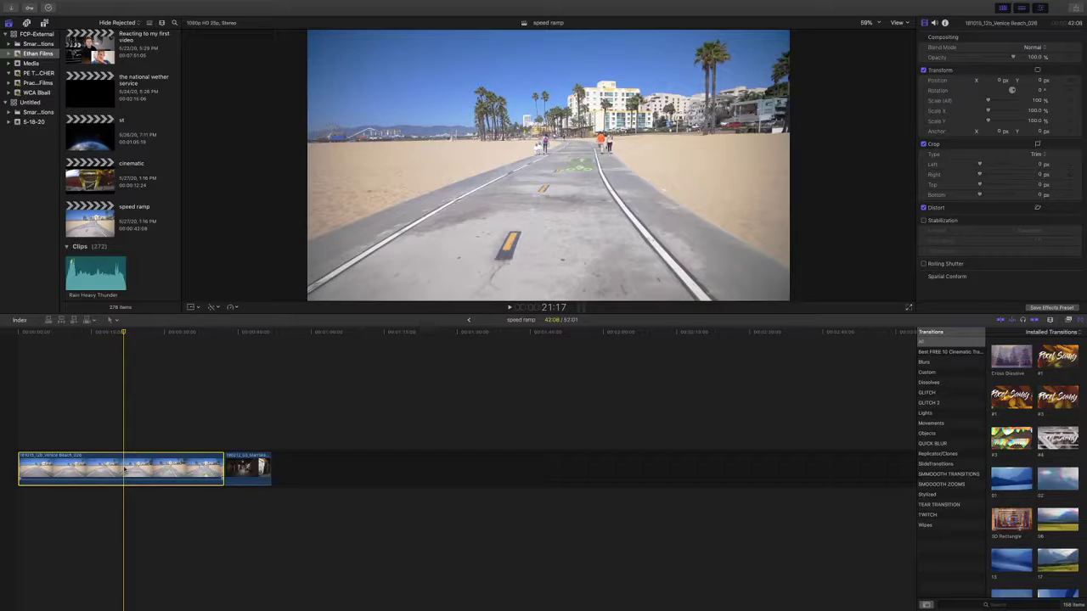
Split the beach clip's speed at the playhead and retime its end section to Fast 20x.
key(shift+b)
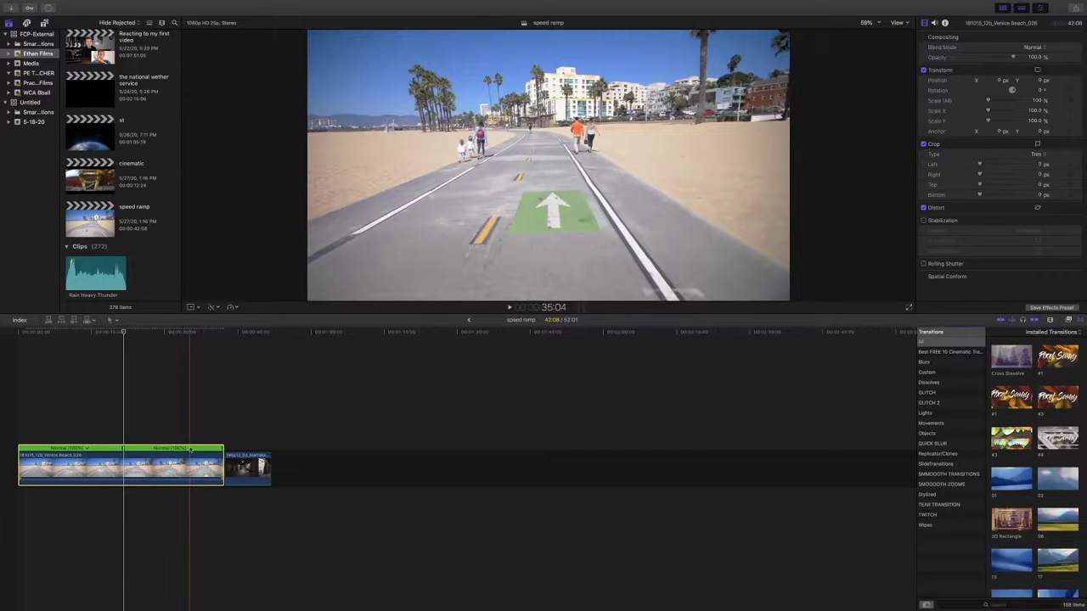
scroll(191, 451, up, 2)
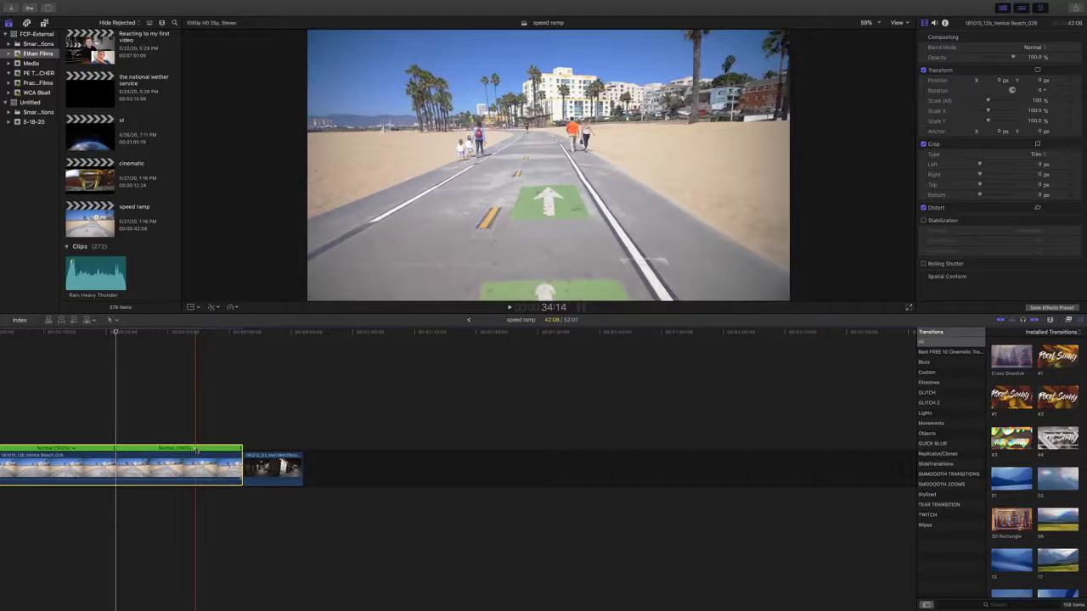
click(196, 450)
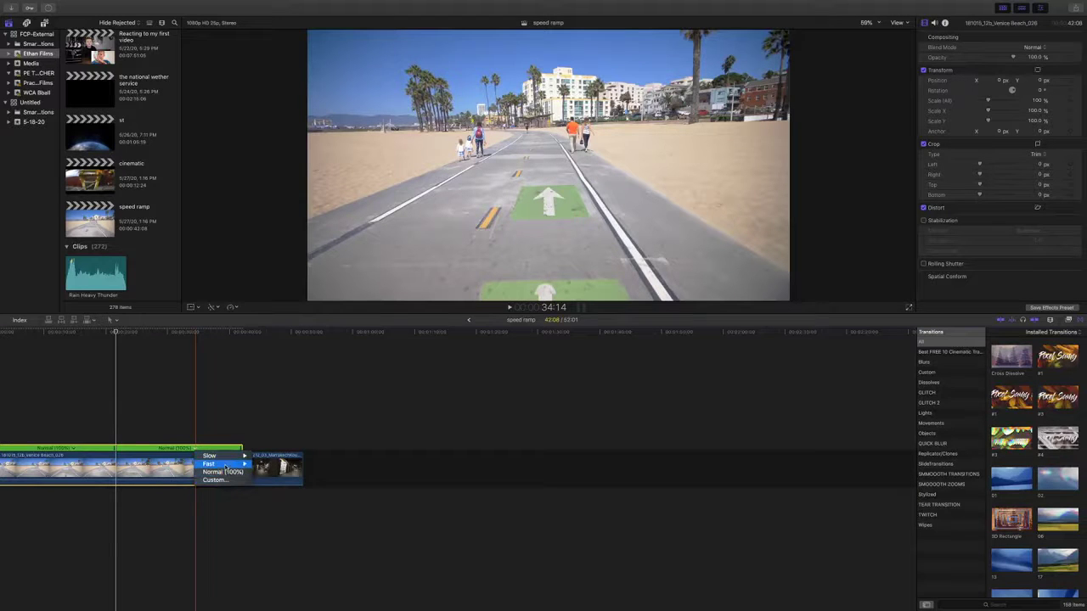
mouse_move(212, 463)
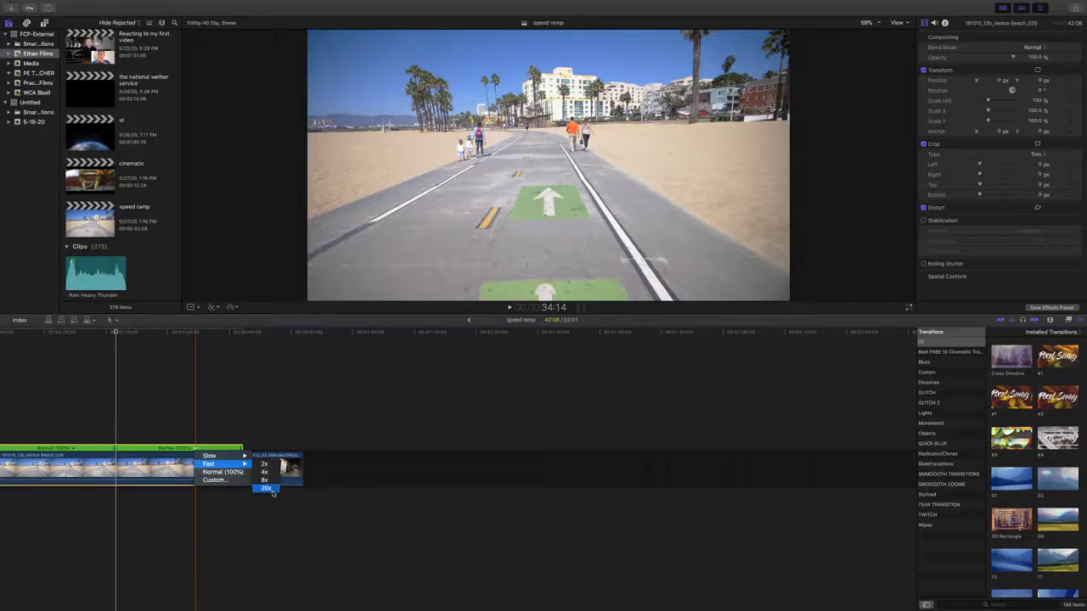
click(266, 489)
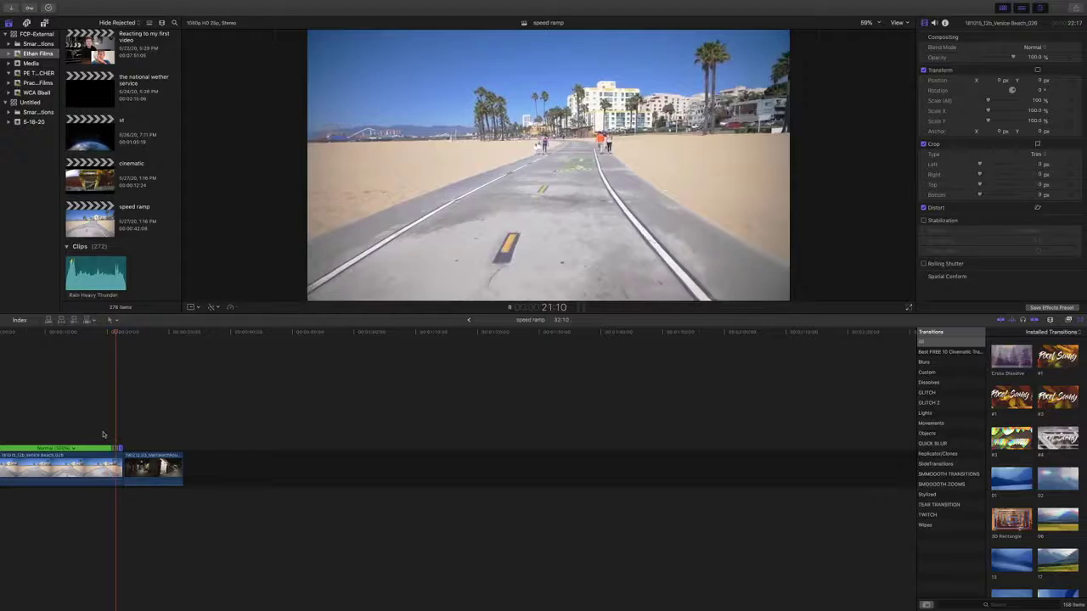
key(space)
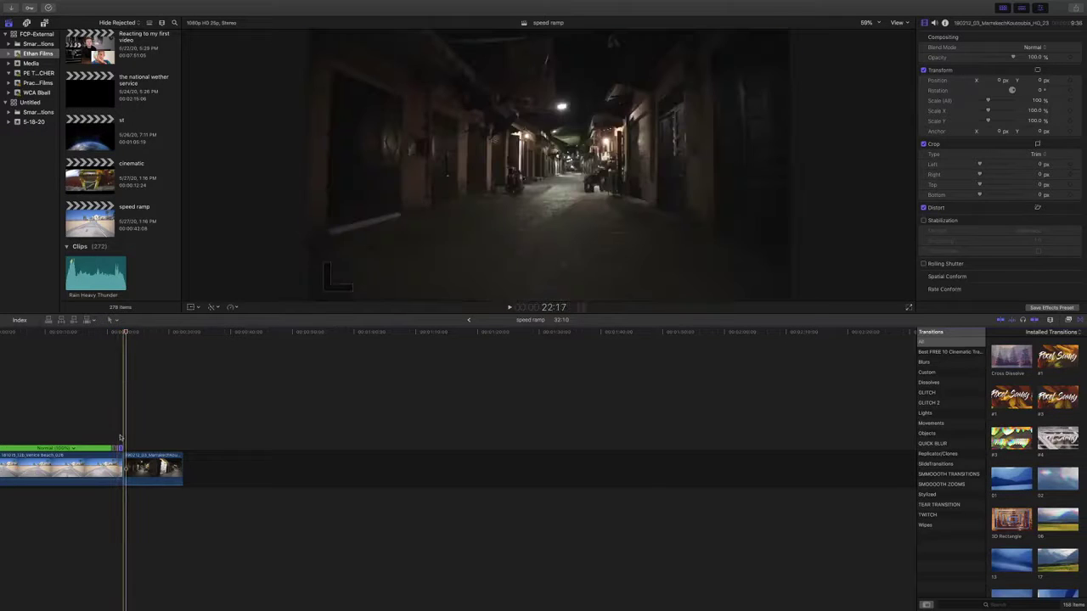
Zoom into the cut and widen the beach clip's speed transition into the fast section.
scroll(122, 435, up, 5)
scroll(127, 435, up, 3)
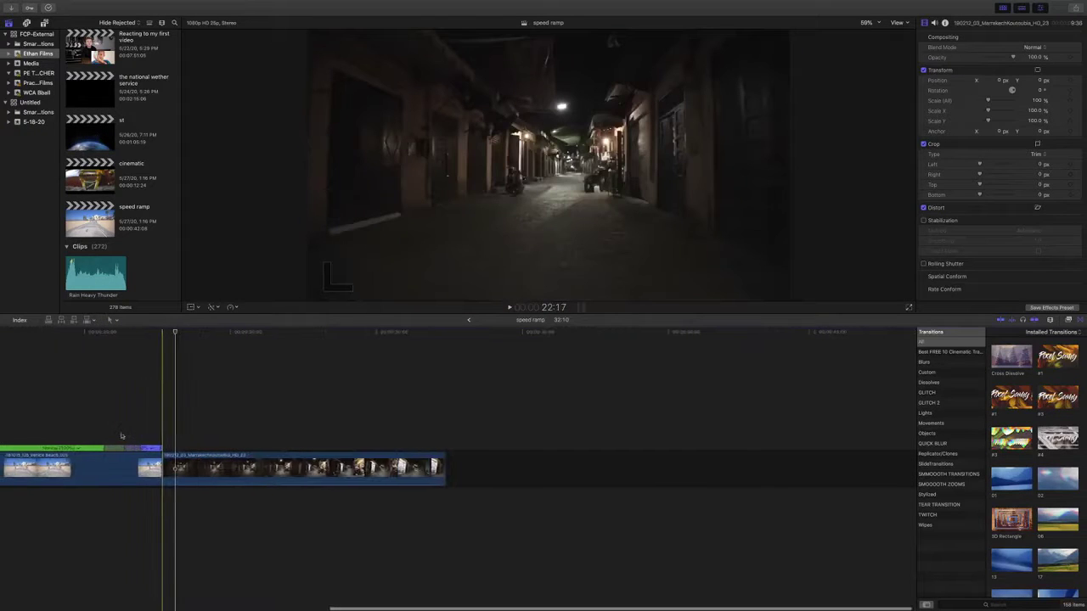
click(132, 435)
click(130, 454)
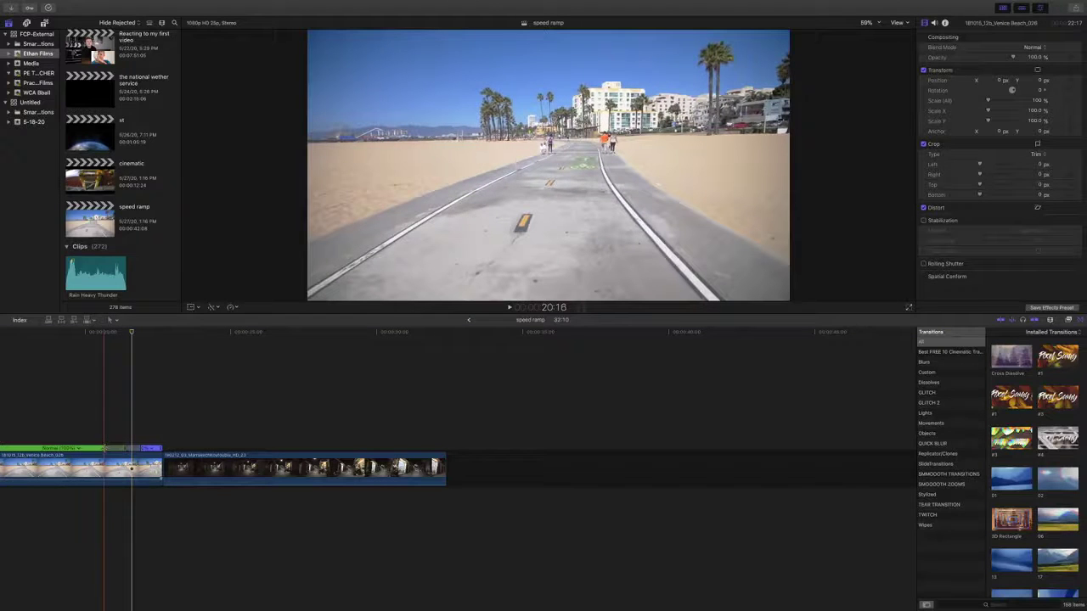
scroll(105, 450, up, 3)
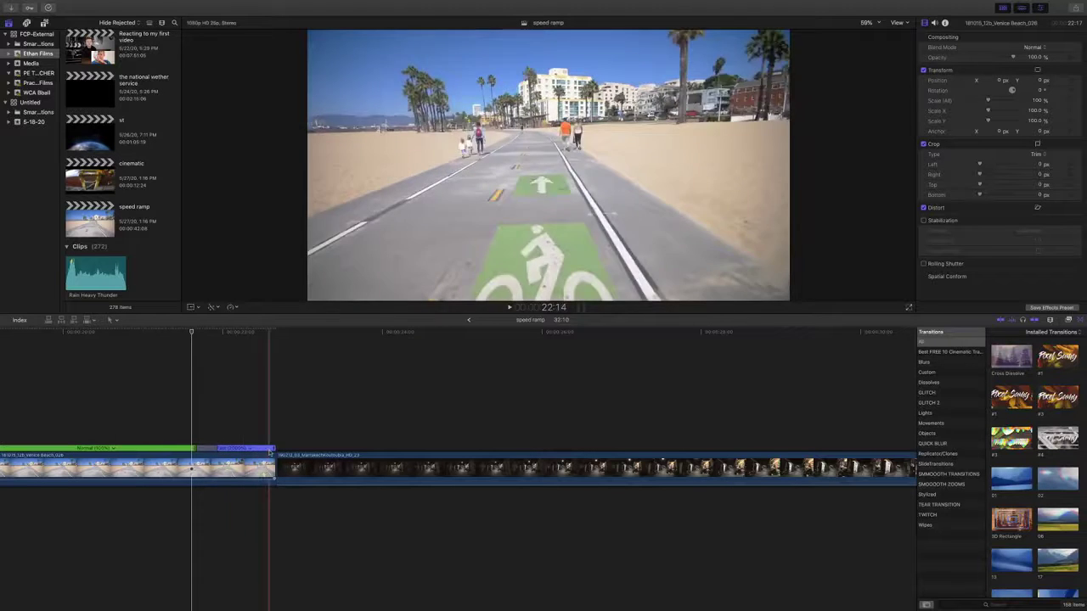
drag(195, 448, 182, 448)
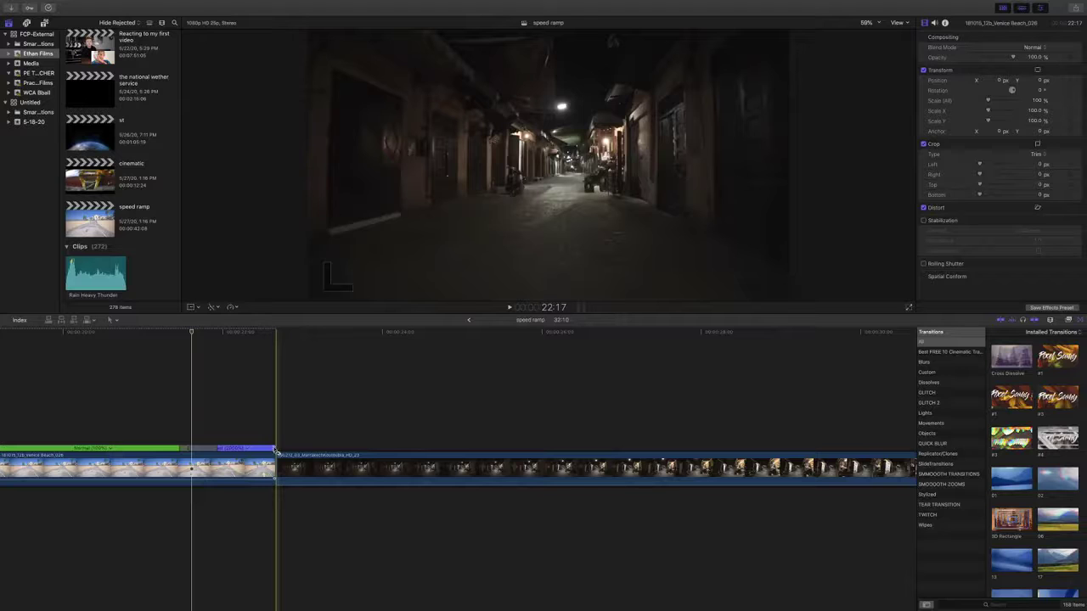
Shorten the fast section toward the cut, bringing the project to 31:22.
drag(278, 450, 257, 449)
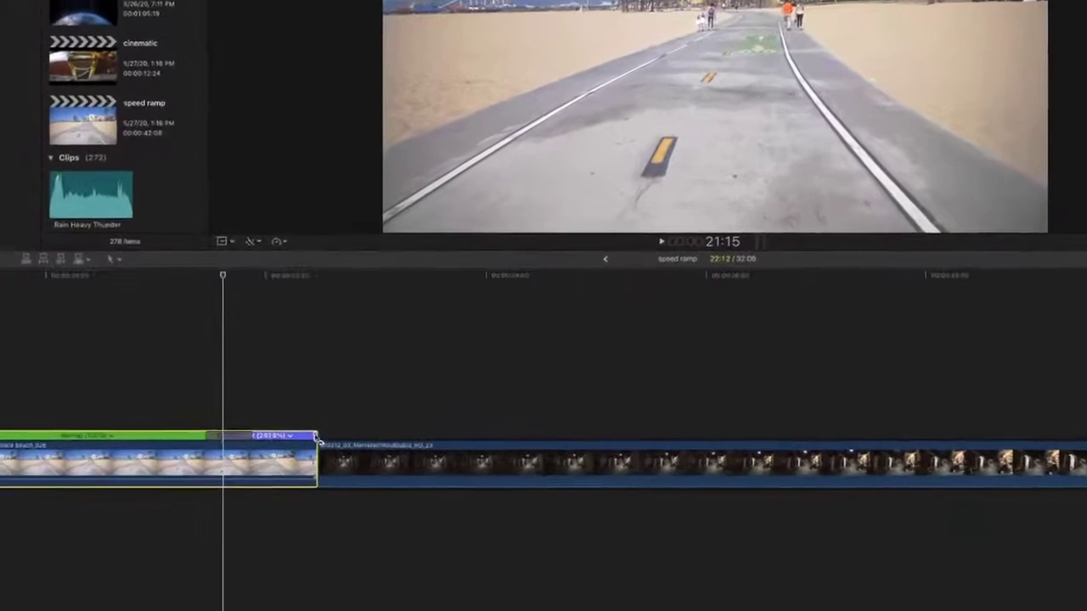
drag(316, 438, 289, 438)
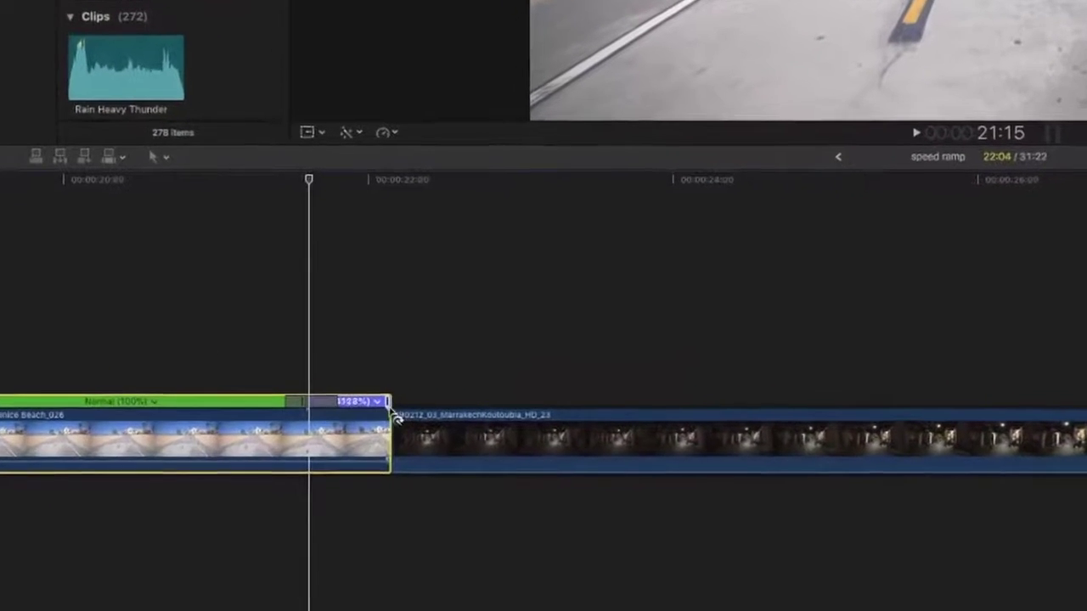
drag(392, 417, 236, 456)
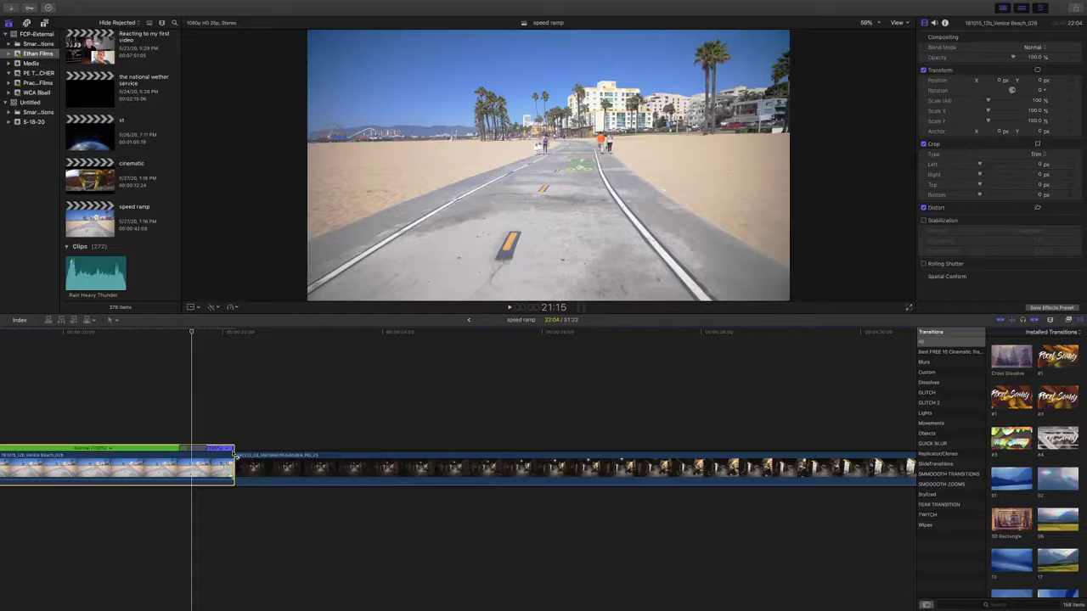
drag(235, 456, 232, 440)
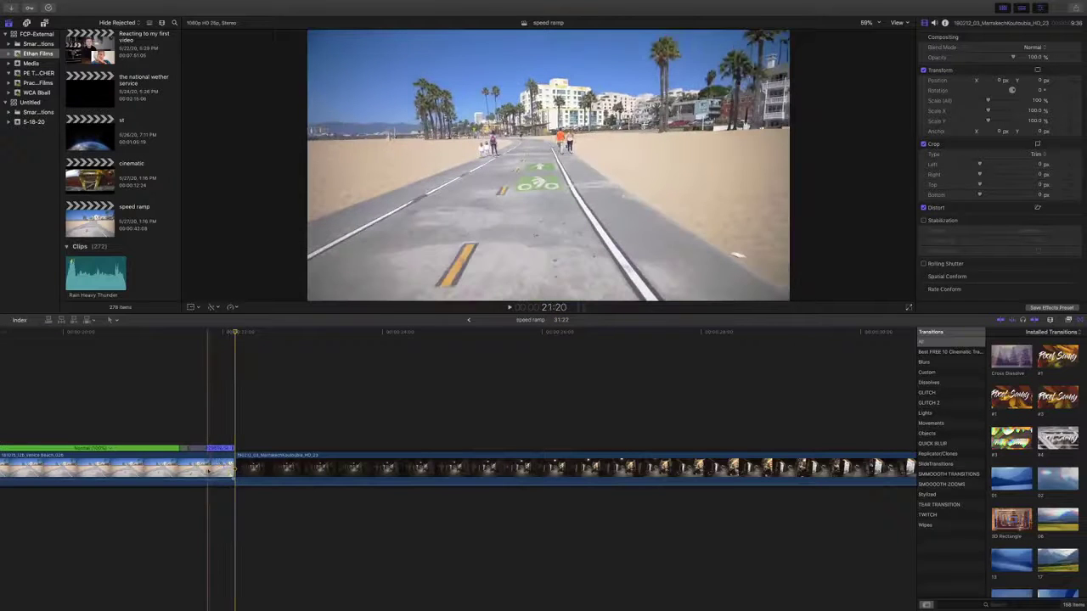
Split the Marrakech alley clip's speed near its start and retime the opening to Fast 8x.
key(super+minus)
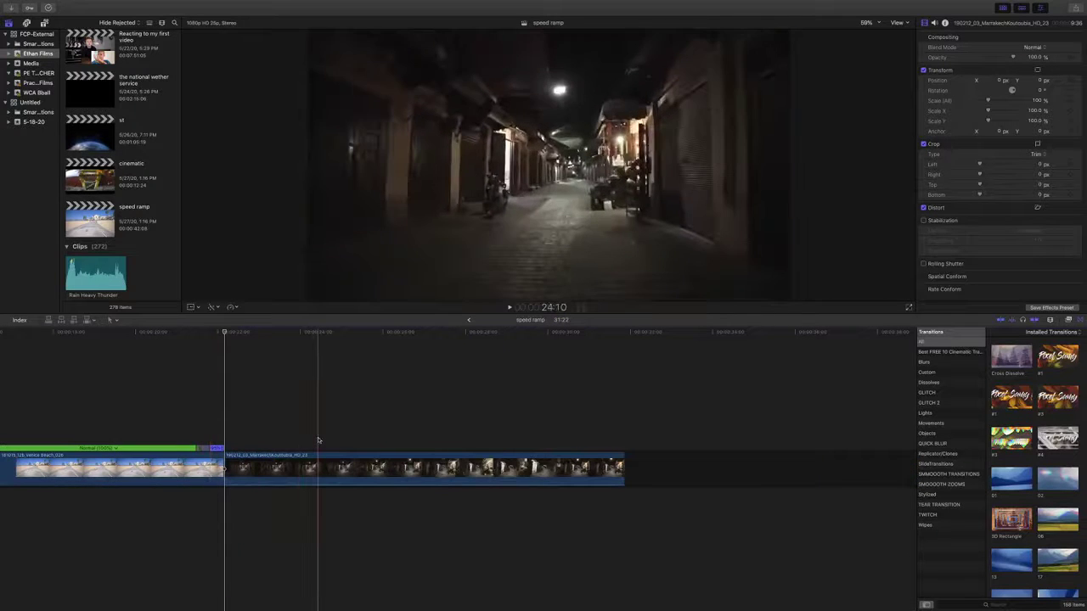
click(318, 468)
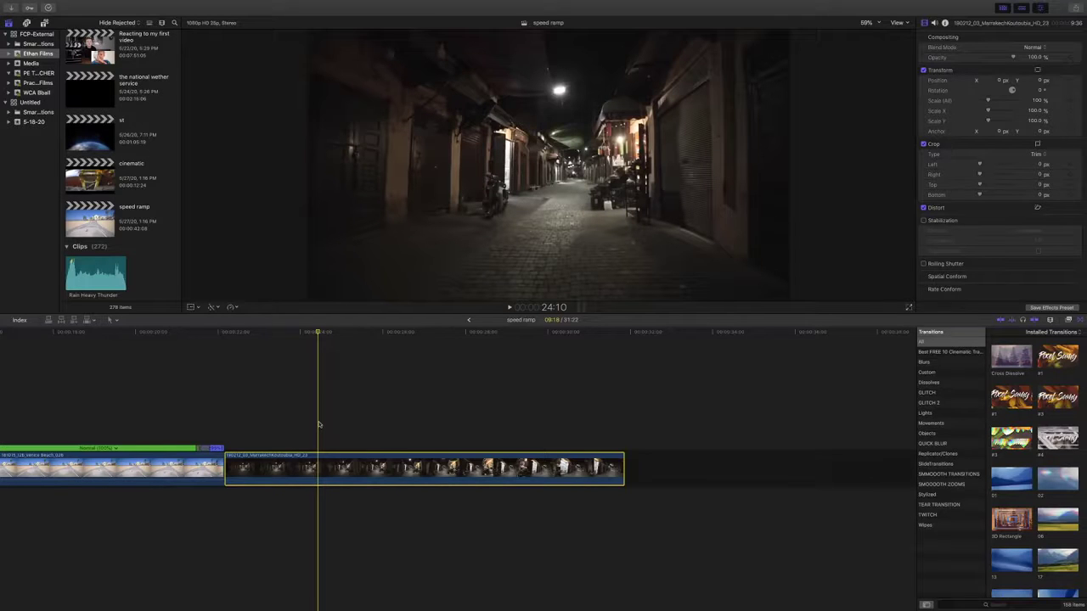
key(super+r)
key(shift+b)
click(290, 448)
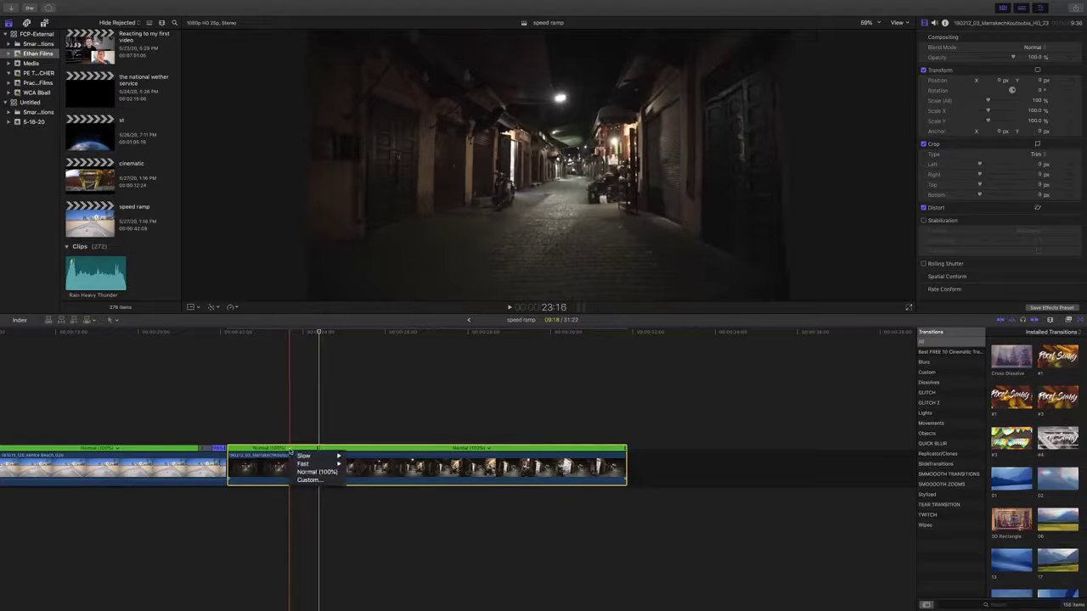
mouse_move(304, 464)
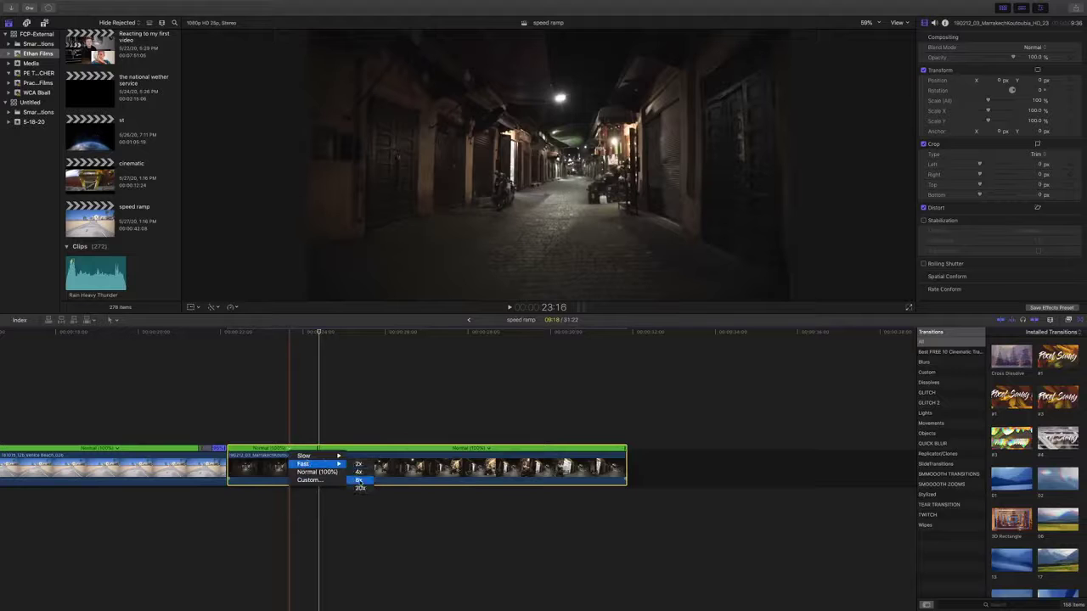
click(360, 488)
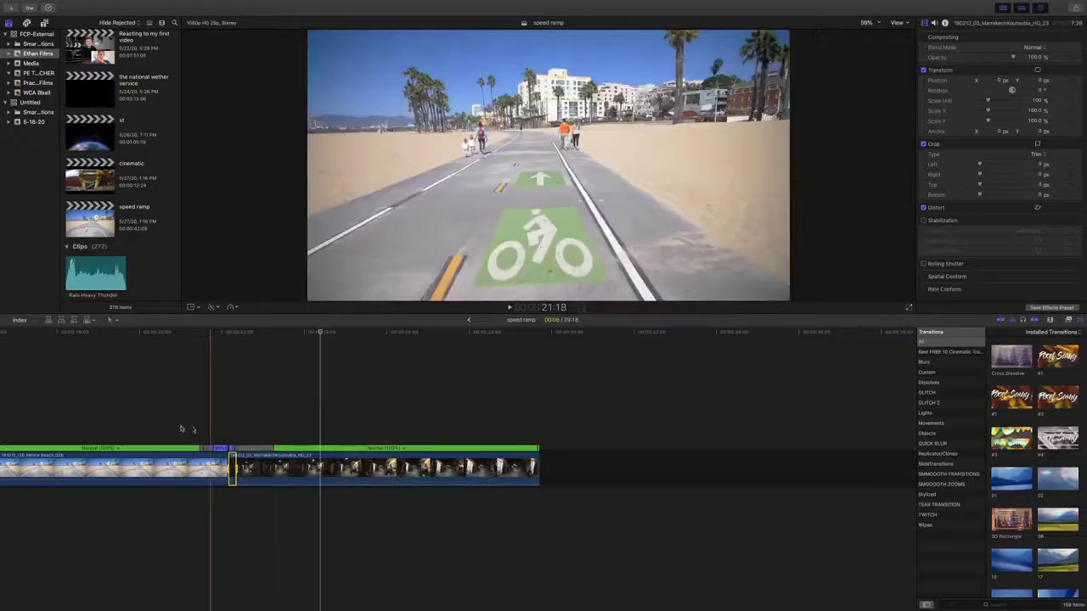
click(153, 426)
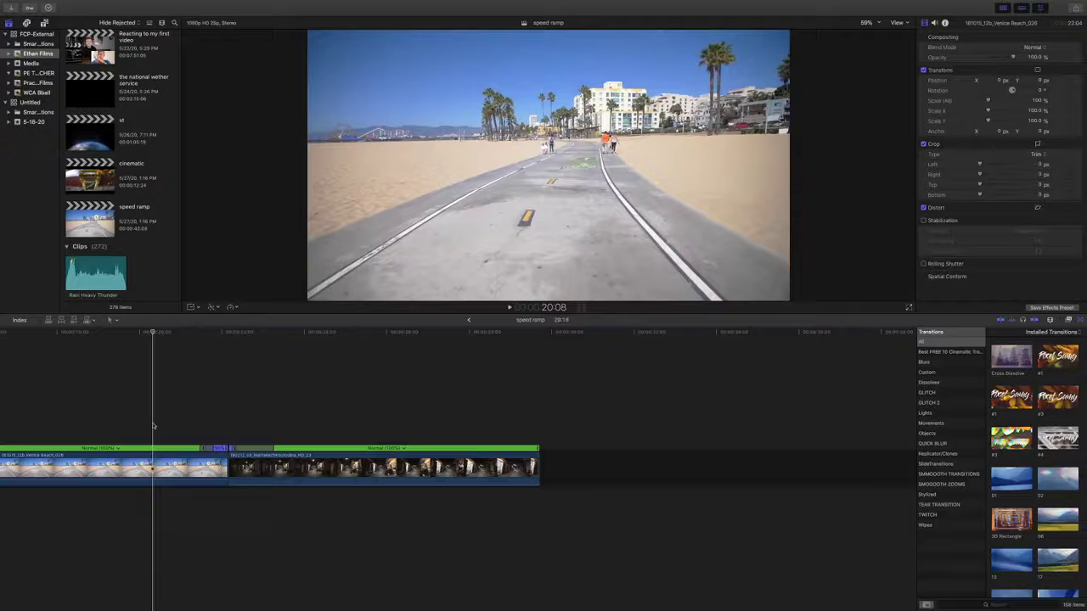
key(space)
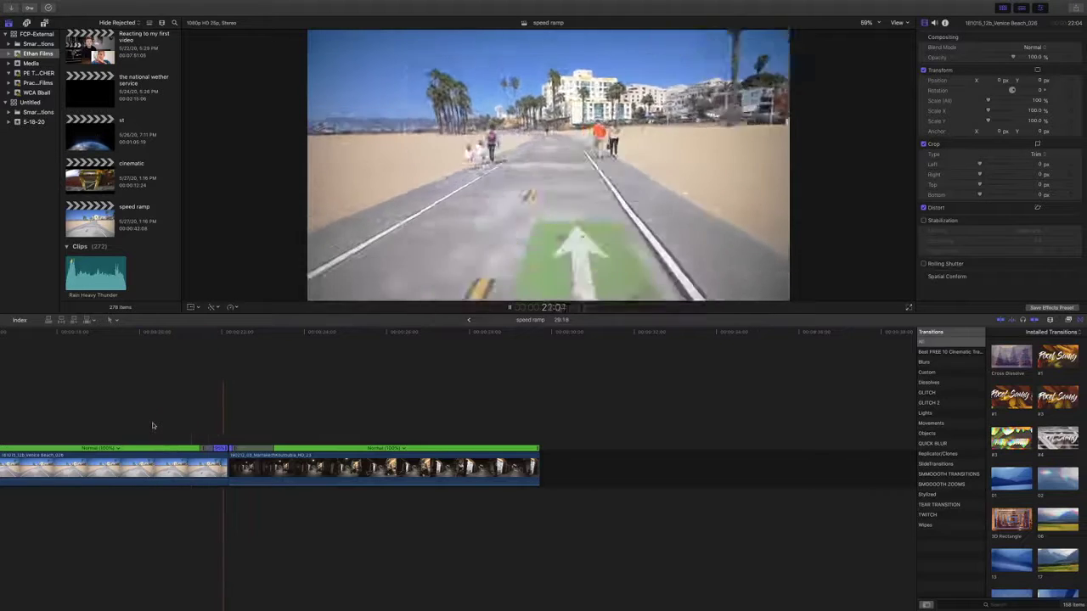
key(space)
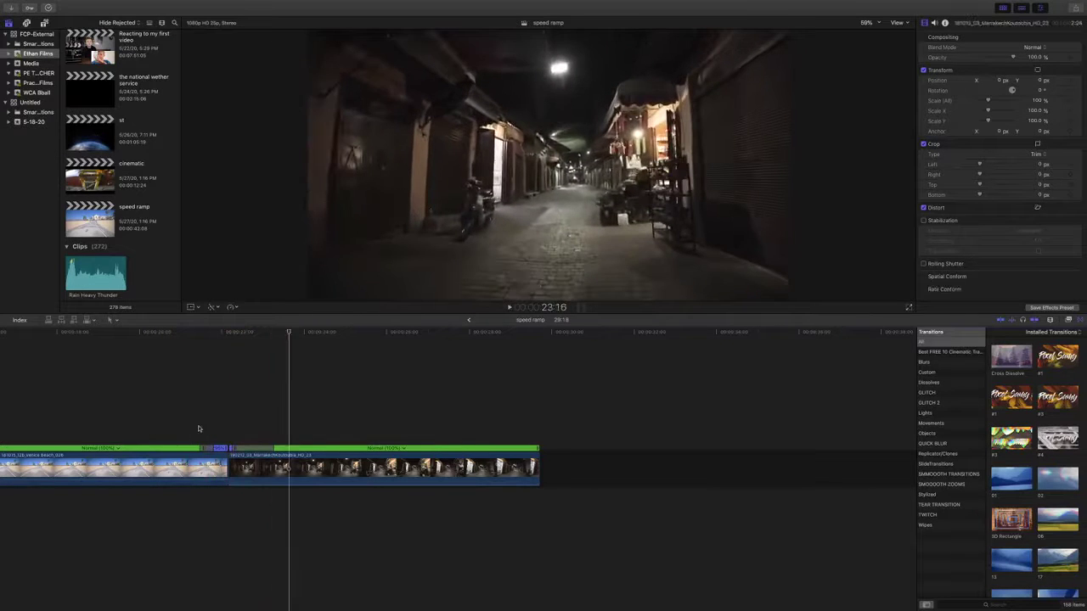